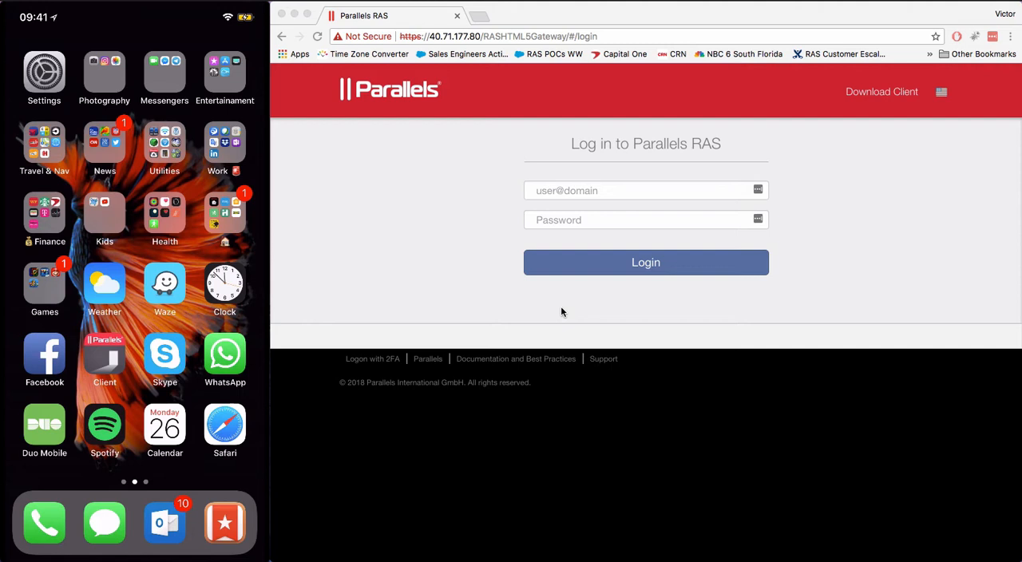
Log in to Parallels RAS by entering the username with its domain and the account password.
{"action": "left_click", "coordinate": [556, 195]}
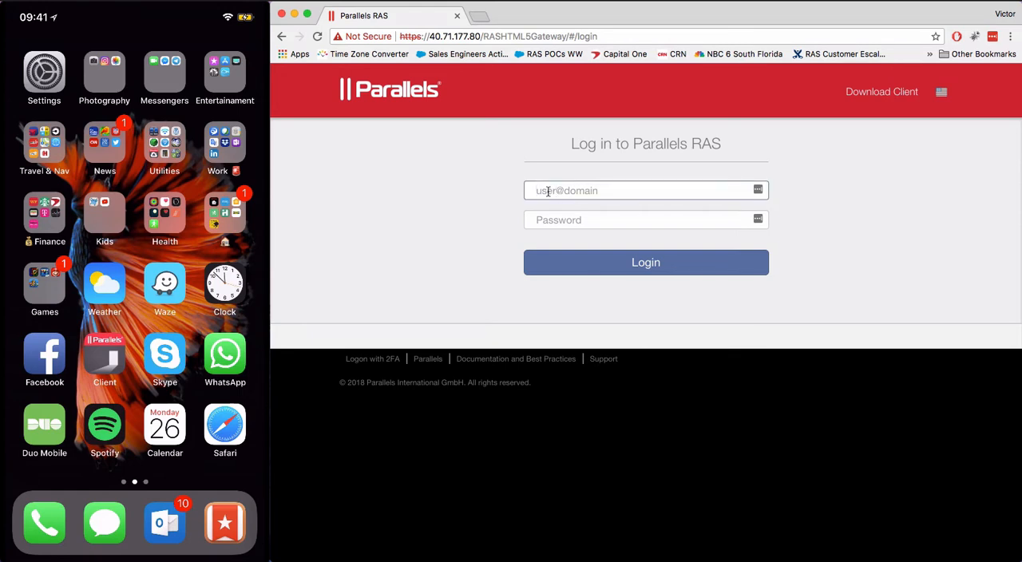
{"action": "key", "text": "Tab"}
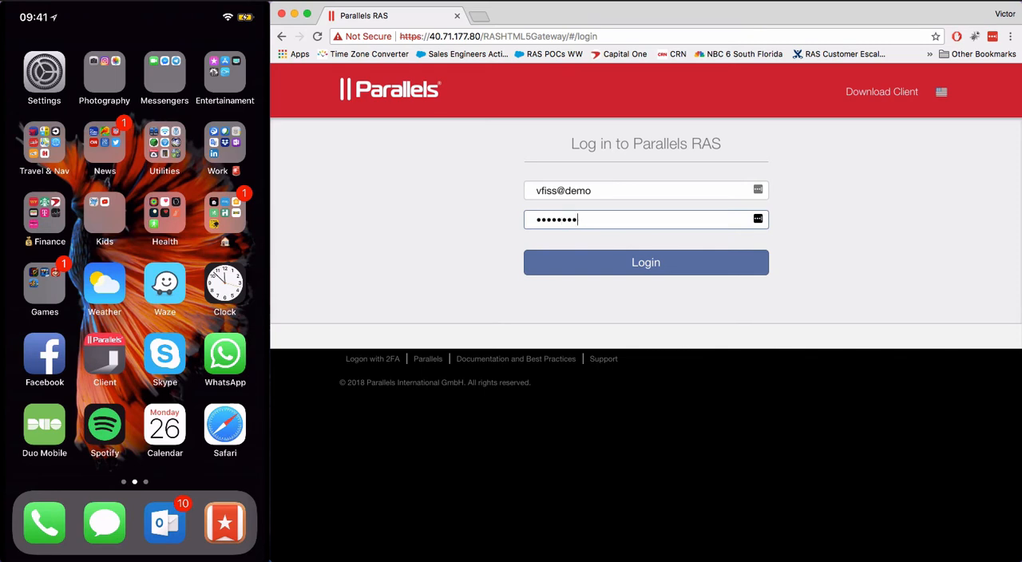
{"action": "left_click", "coordinate": [627, 266]}
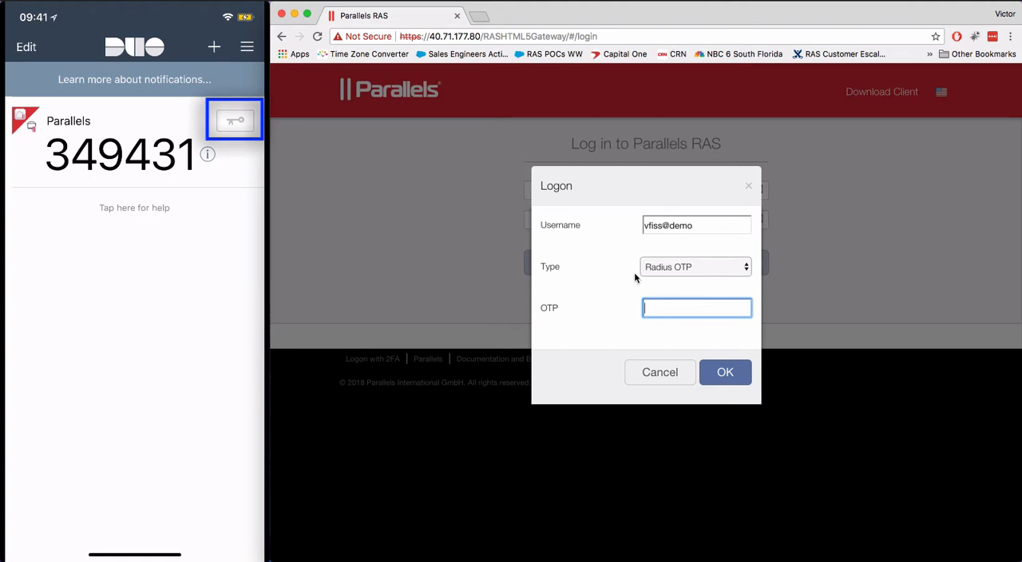
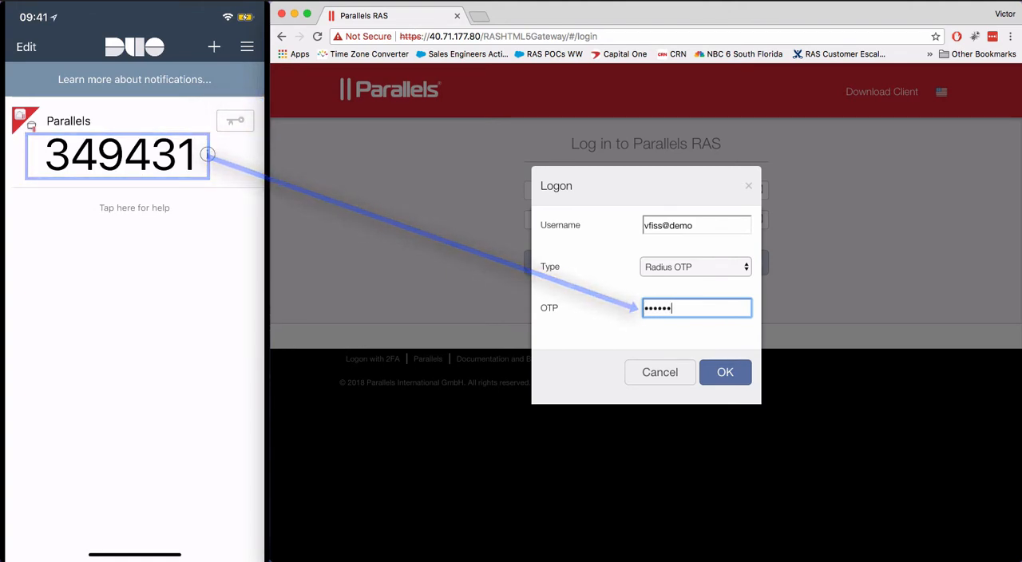
Enter the one-time passcode from the Duo Mobile app in the Radius OTP logon prompt and submit it.
{"action": "left_click", "coordinate": [747, 373]}
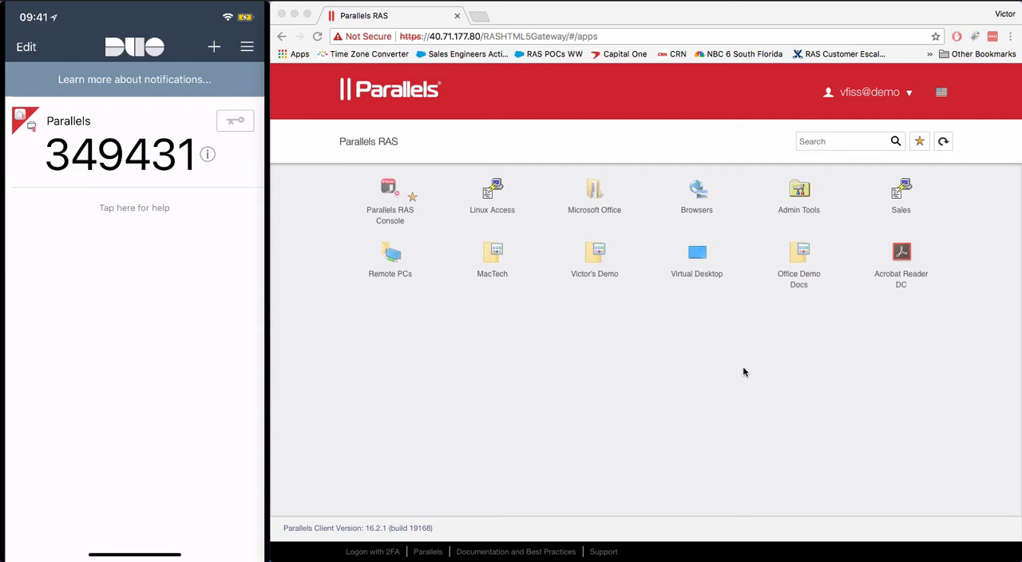
Enlarge the browser window and open Parallels RAS Console in the Parallels HTML5 Client.
{"action": "left_click", "coordinate": [305, 15]}
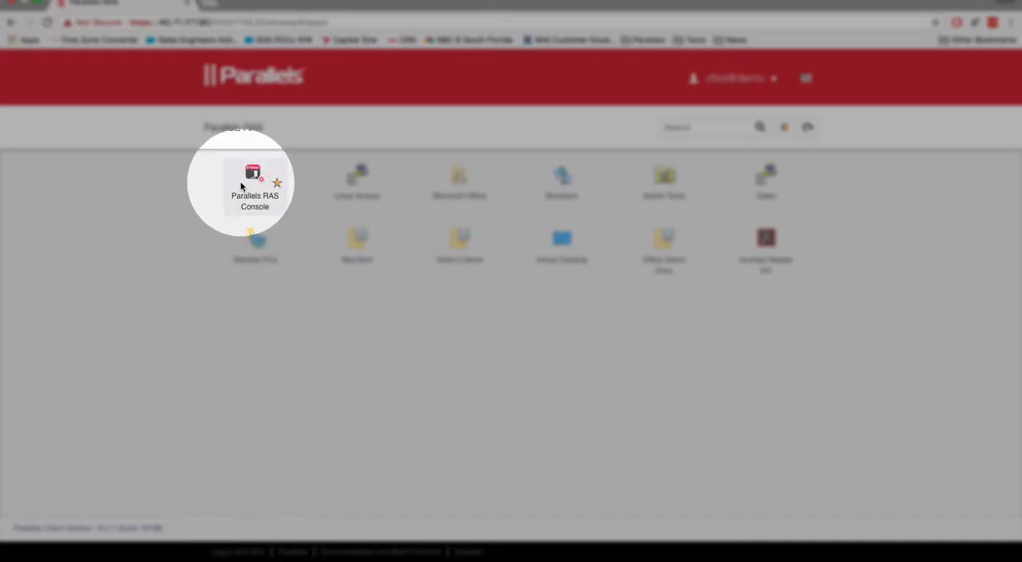
{"action": "right_click", "coordinate": [241, 186]}
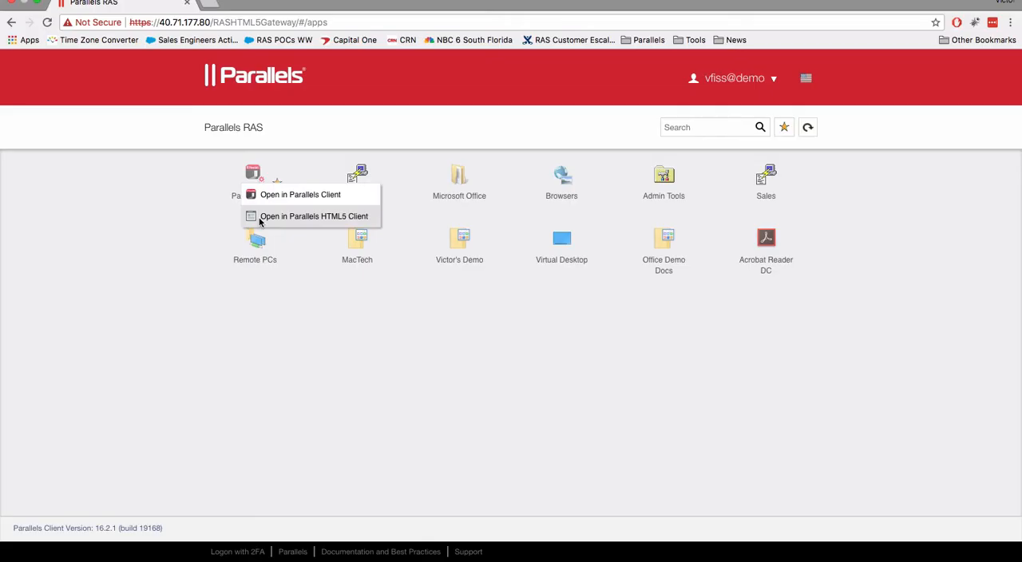
{"action": "left_click", "coordinate": [259, 217]}
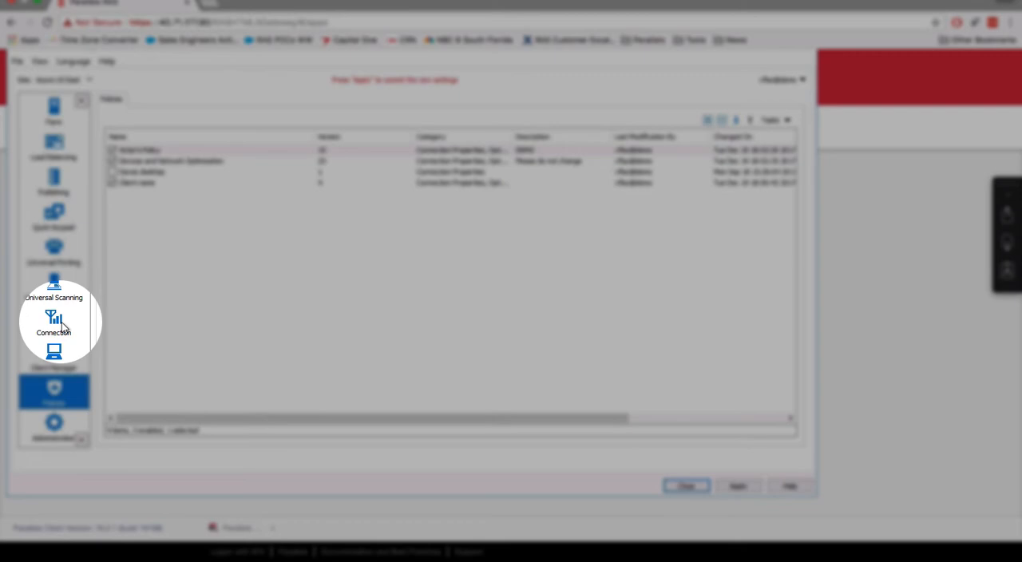
Review the connection and attribute settings of the Radius second-level authentication provider, then close them without changes.
{"action": "left_click", "coordinate": [61, 322]}
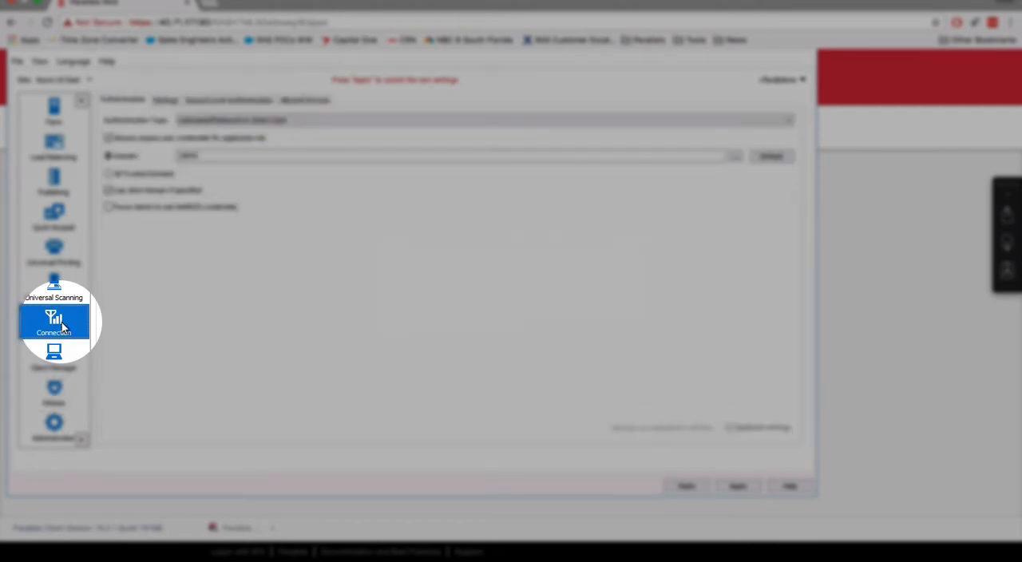
{"action": "left_click", "coordinate": [224, 102]}
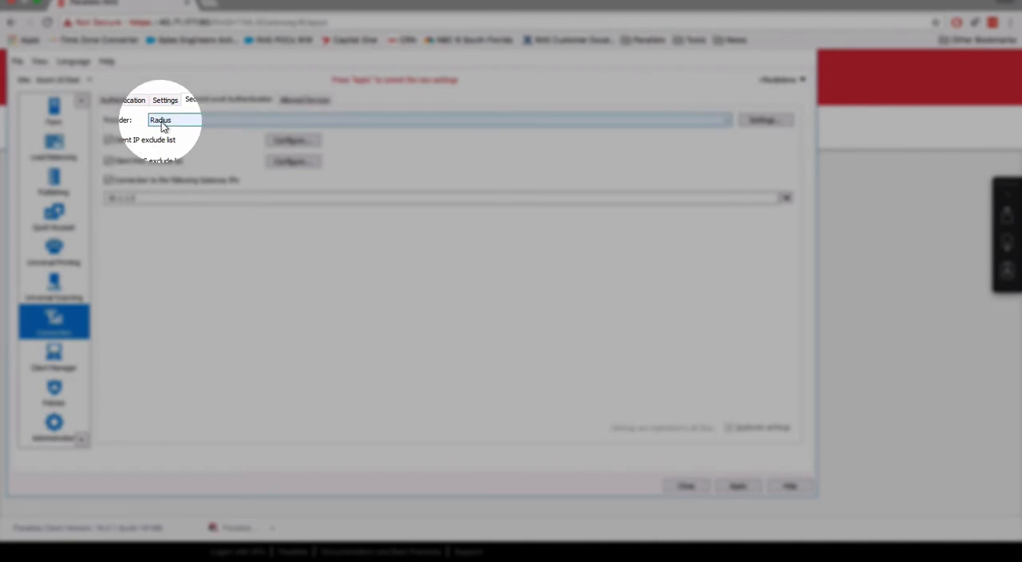
{"action": "left_click", "coordinate": [744, 121]}
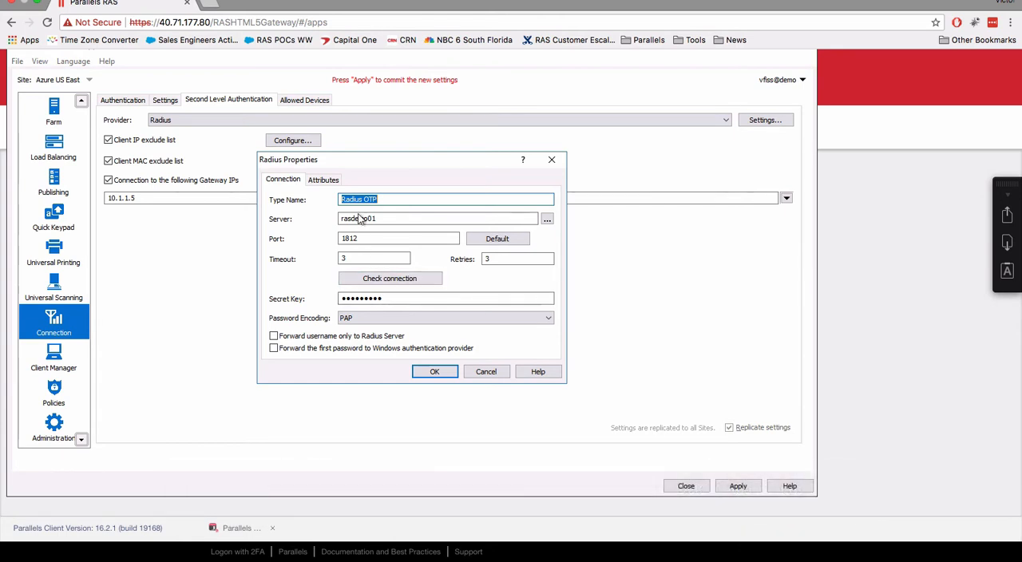
{"action": "left_click", "coordinate": [323, 180]}
{"action": "left_click", "coordinate": [283, 179]}
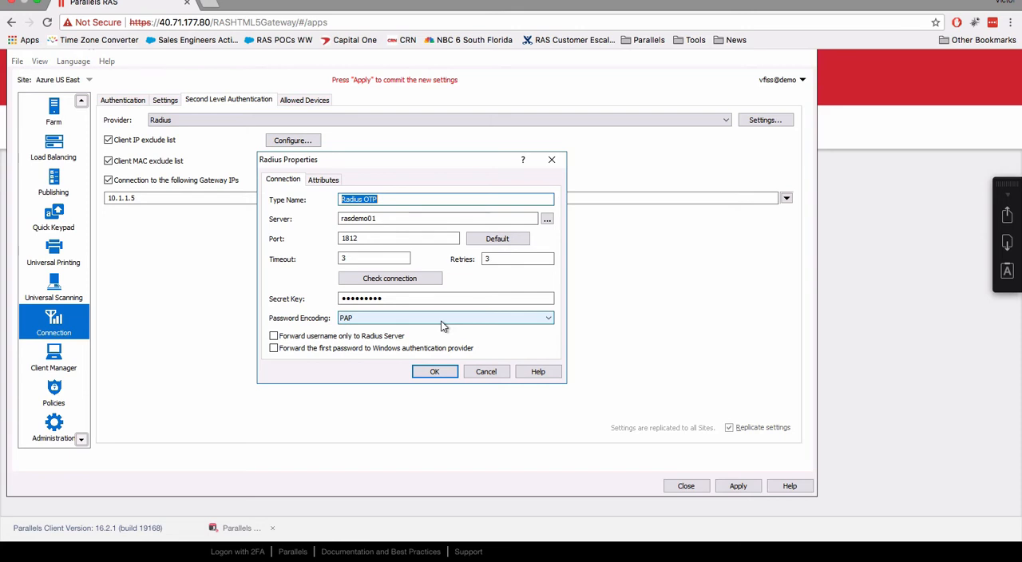
{"action": "left_click", "coordinate": [486, 372]}
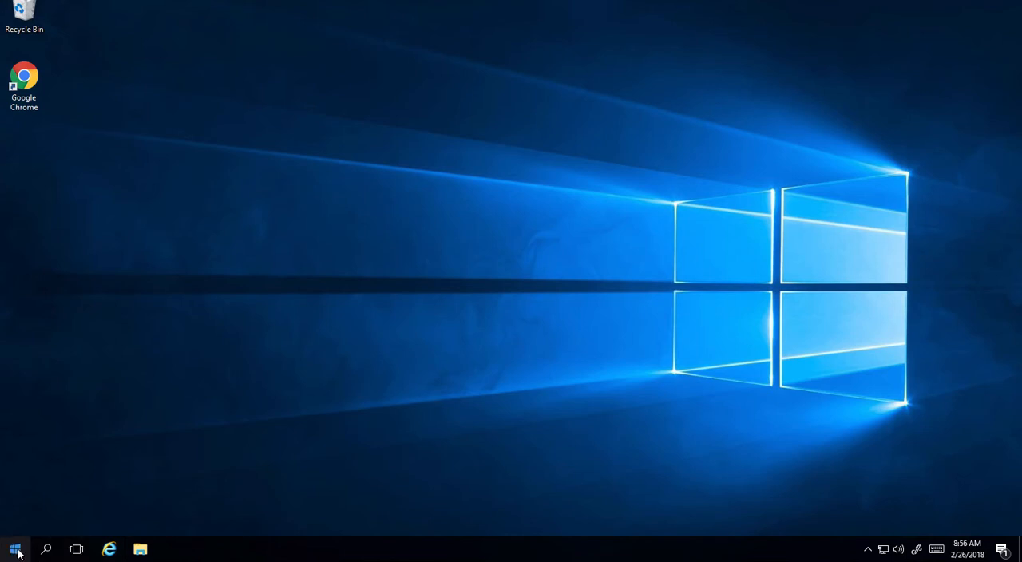
Open Services through Server Manager on the Windows server, check the Duo Security Authentication Proxy Service, and minimize both windows.
{"action": "left_click", "coordinate": [15, 550]}
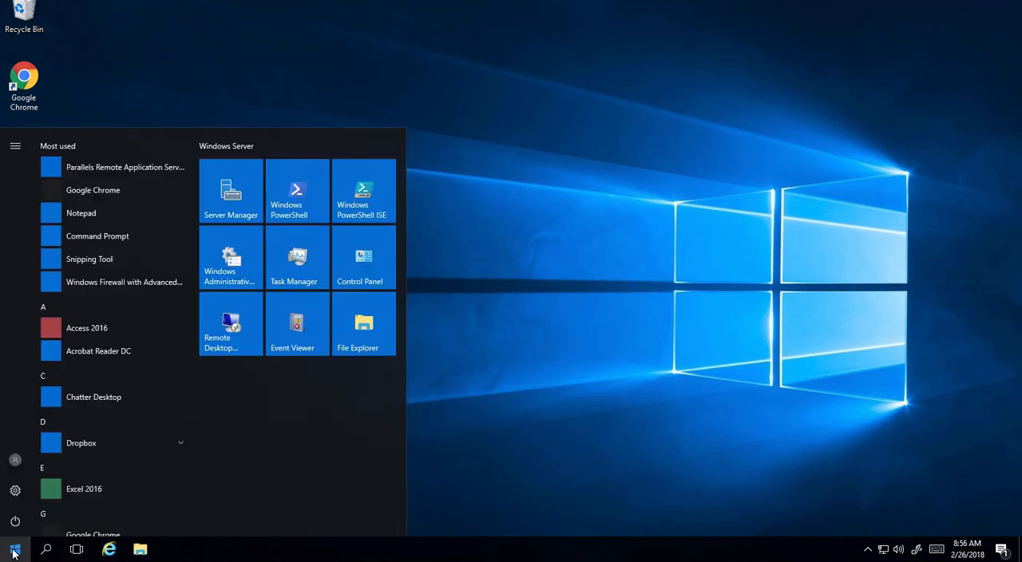
{"action": "left_click", "coordinate": [229, 198]}
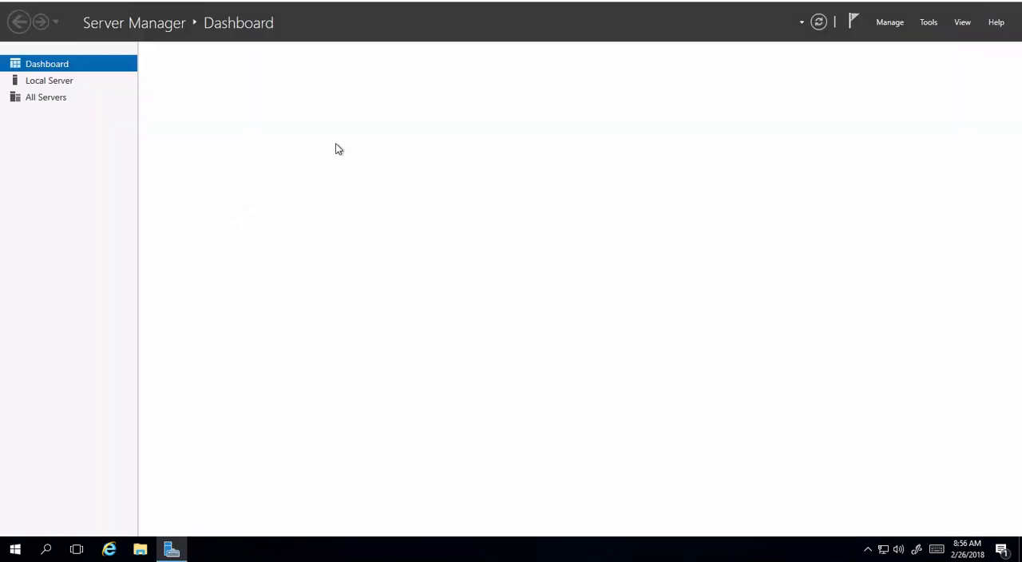
{"action": "left_click", "coordinate": [929, 22]}
{"action": "left_click", "coordinate": [789, 228]}
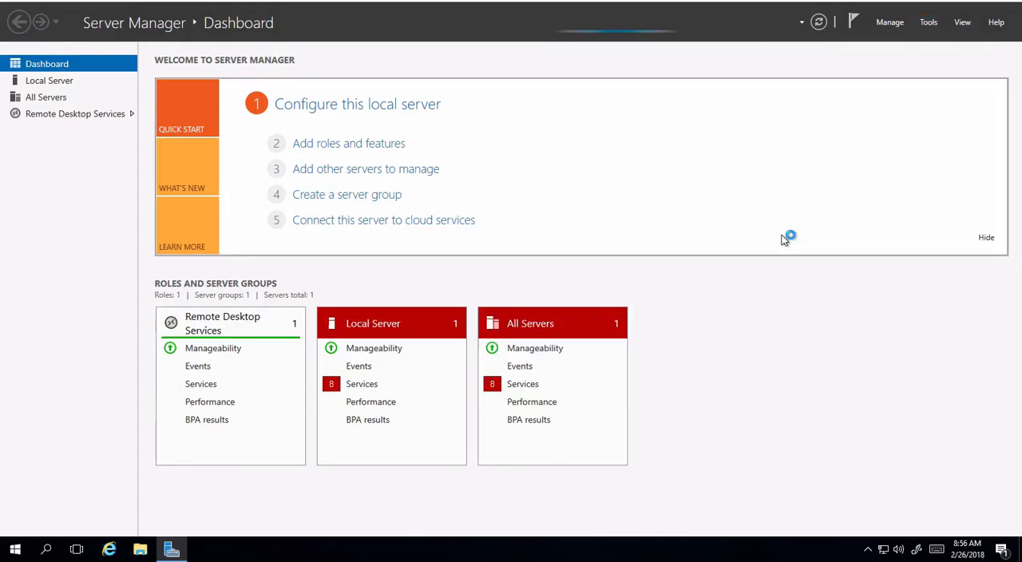
{"action": "left_click", "coordinate": [339, 168]}
{"action": "type", "text": "duo"}
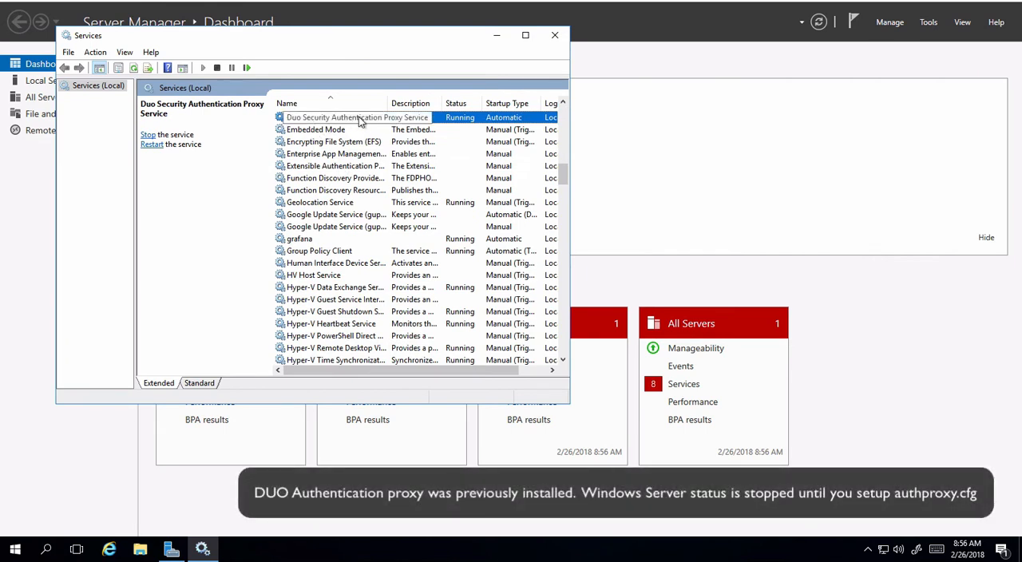
{"action": "left_click", "coordinate": [497, 35]}
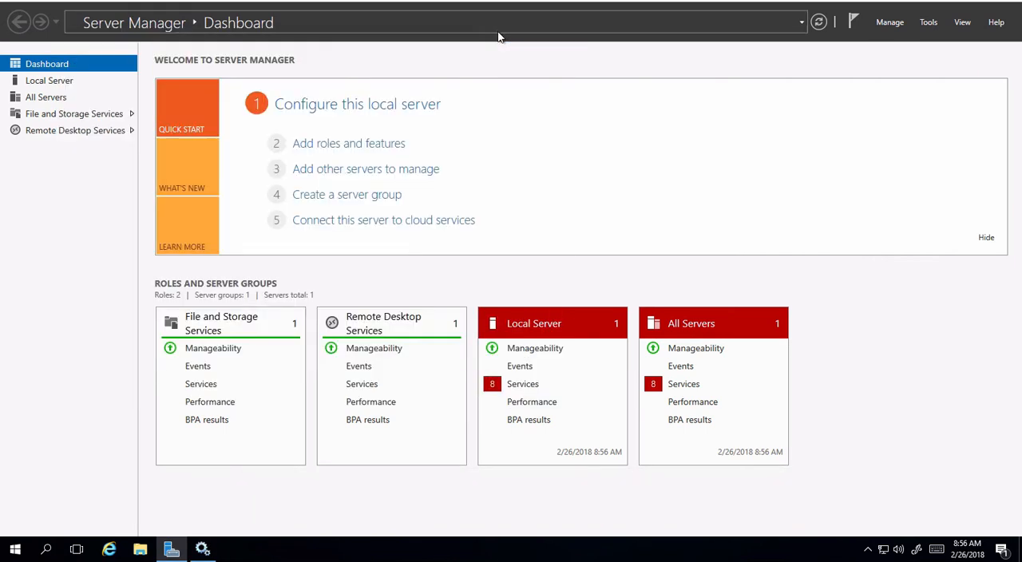
{"action": "left_click", "coordinate": [931, 6]}
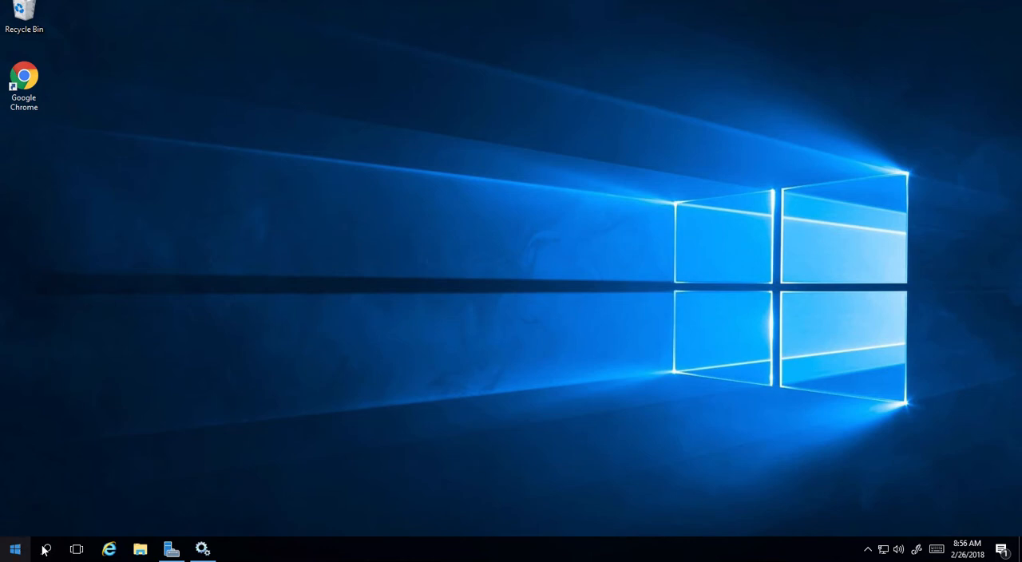
Browse in File Explorer to the folder C:\Program Files (x86)\Duo Security Authentication Proxy\conf.
{"action": "left_click", "coordinate": [139, 548]}
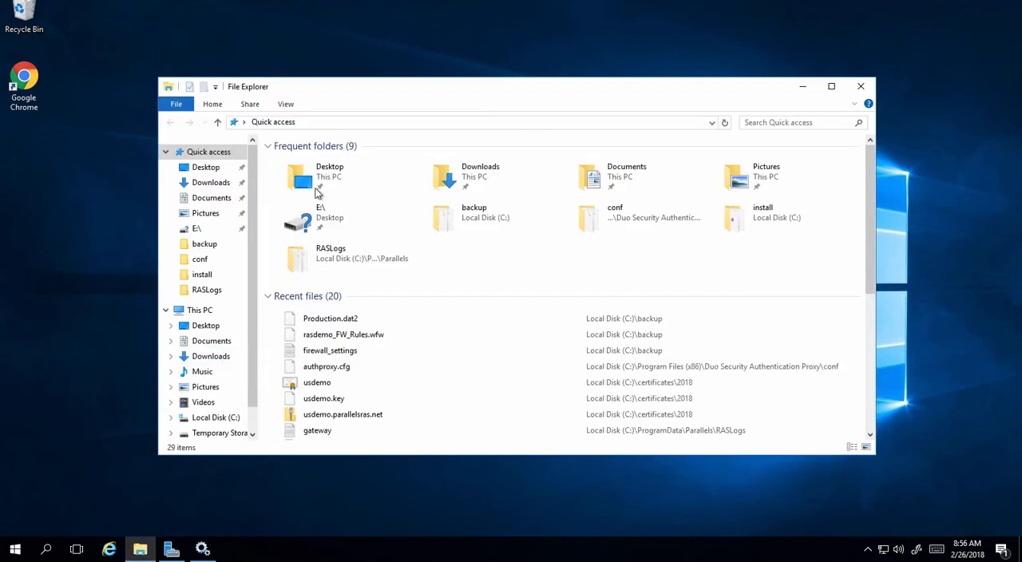
{"action": "left_click", "coordinate": [321, 123]}
{"action": "type", "text": "c:\\"}
{"action": "key", "text": "Return"}
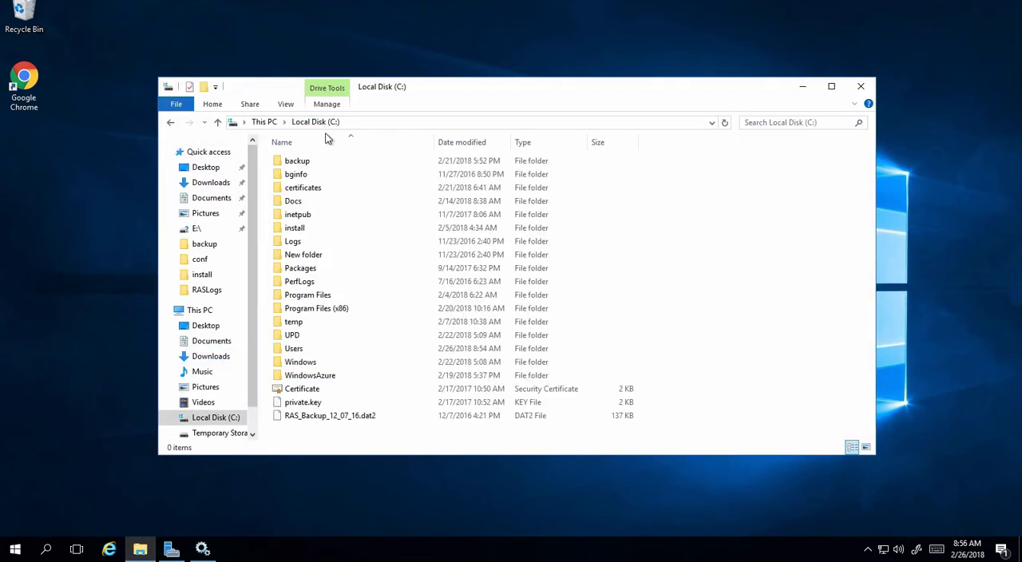
{"action": "double_click", "coordinate": [320, 308]}
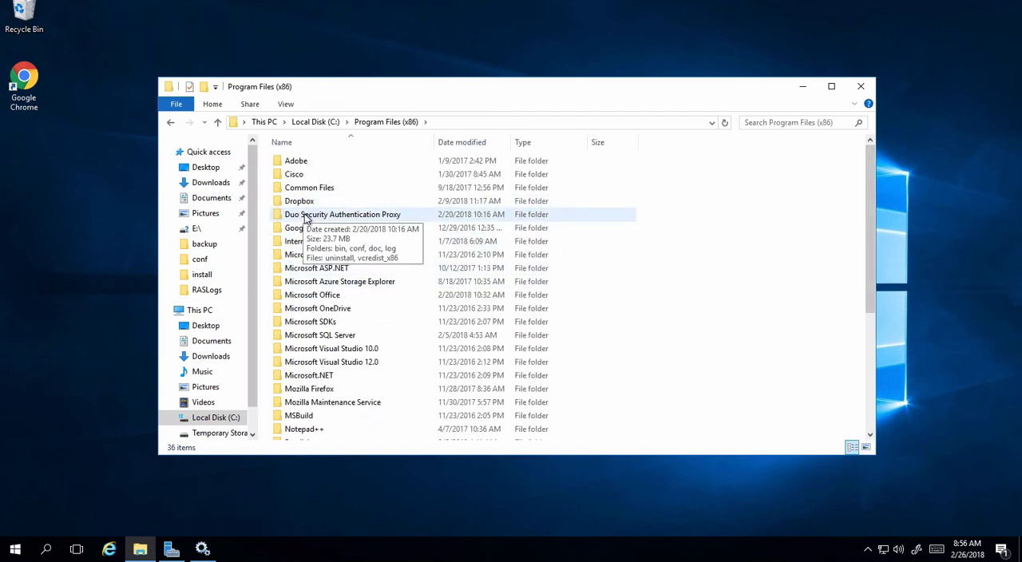
{"action": "double_click", "coordinate": [304, 215]}
{"action": "double_click", "coordinate": [297, 174]}
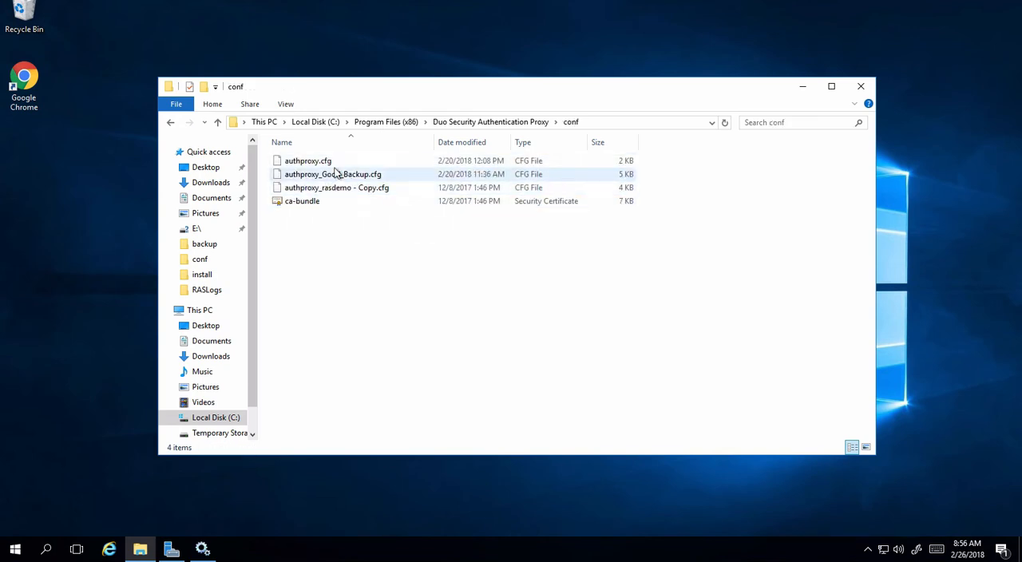
Open authproxy.cfg in Notepad++ and highlight the ikey, skey and api_host lines in the radius_server_duo_only section.
{"action": "right_click", "coordinate": [335, 164]}
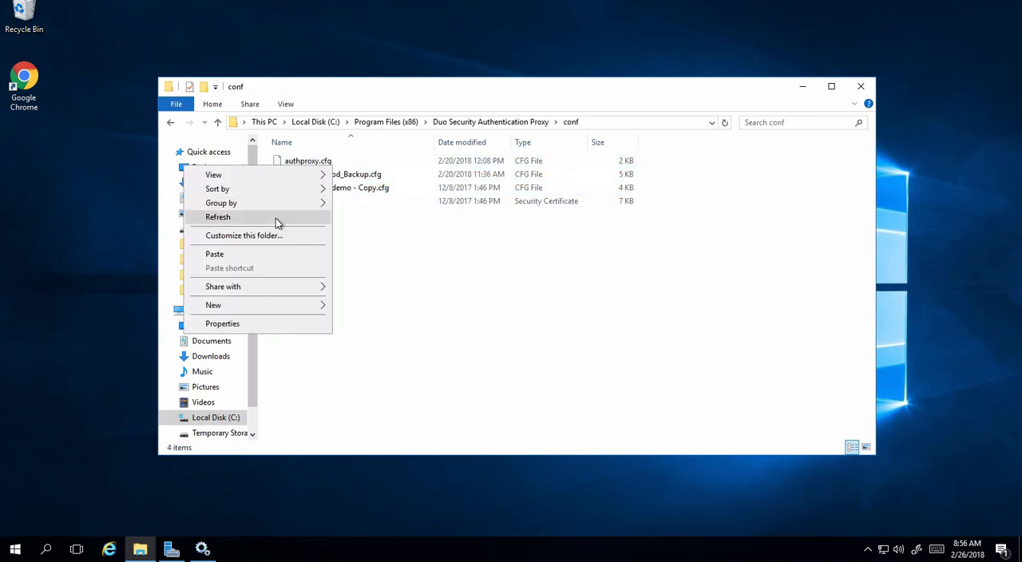
{"action": "left_click", "coordinate": [406, 249]}
{"action": "right_click", "coordinate": [322, 163]}
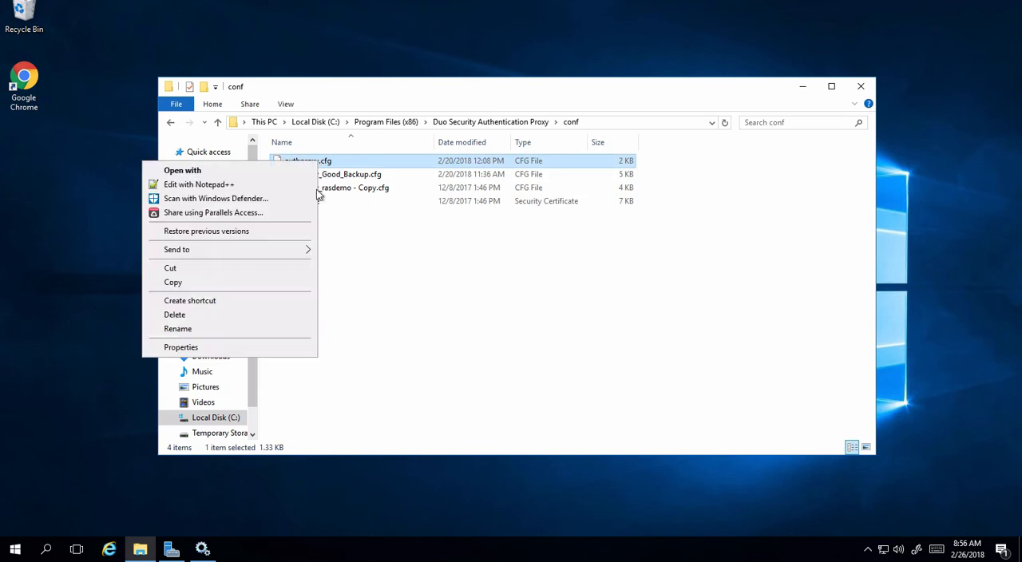
{"action": "left_click", "coordinate": [227, 183]}
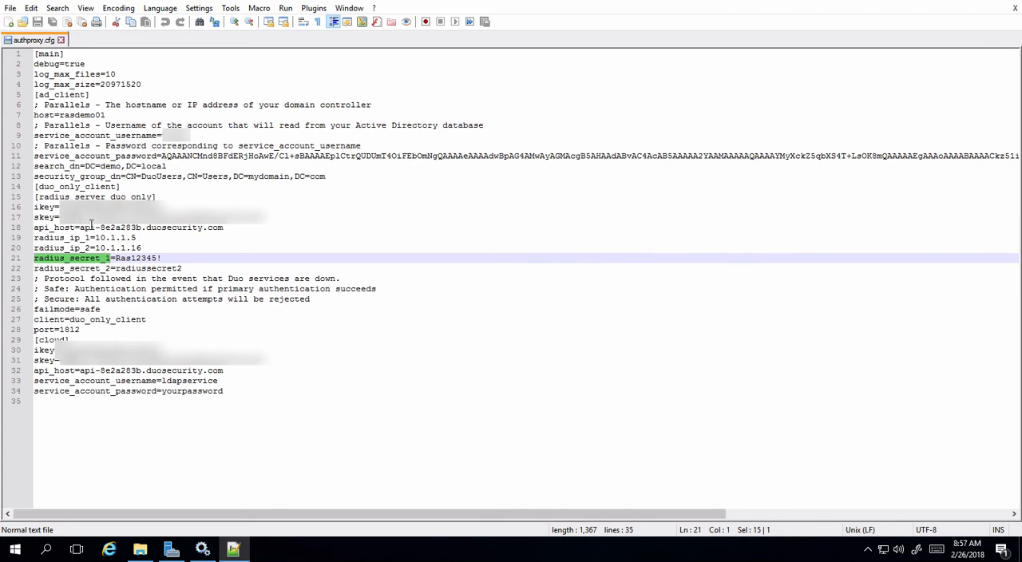
{"action": "mouse_move", "coordinate": [230, 228]}
{"action": "left_mouse_down"}
{"action": "mouse_move", "coordinate": [64, 228]}
{"action": "mouse_move", "coordinate": [29, 209]}
{"action": "left_mouse_up"}
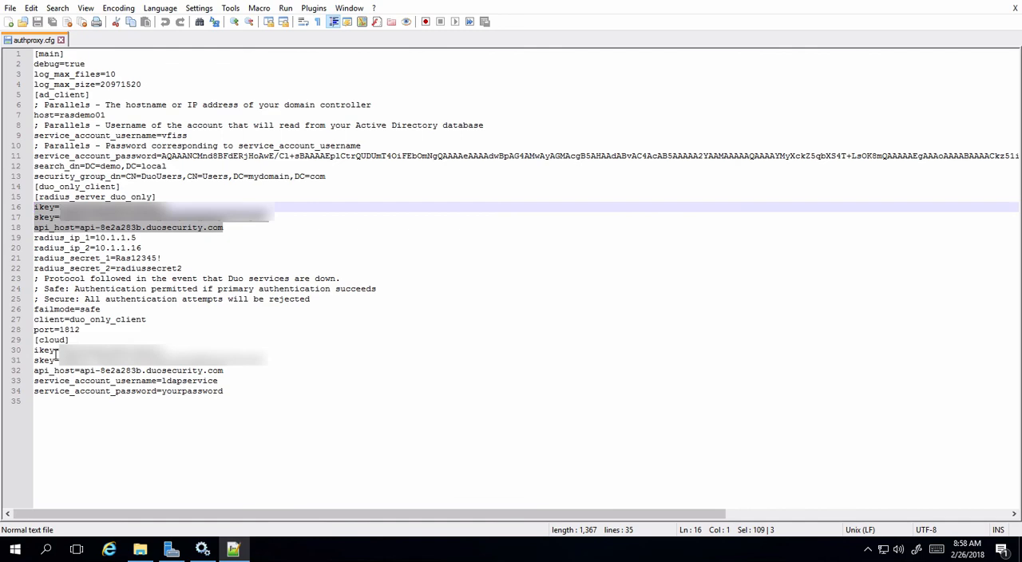
Bring up Services, then return to the RAS console and check the Radius server connection from the provider's properties.
{"action": "left_click", "coordinate": [202, 549]}
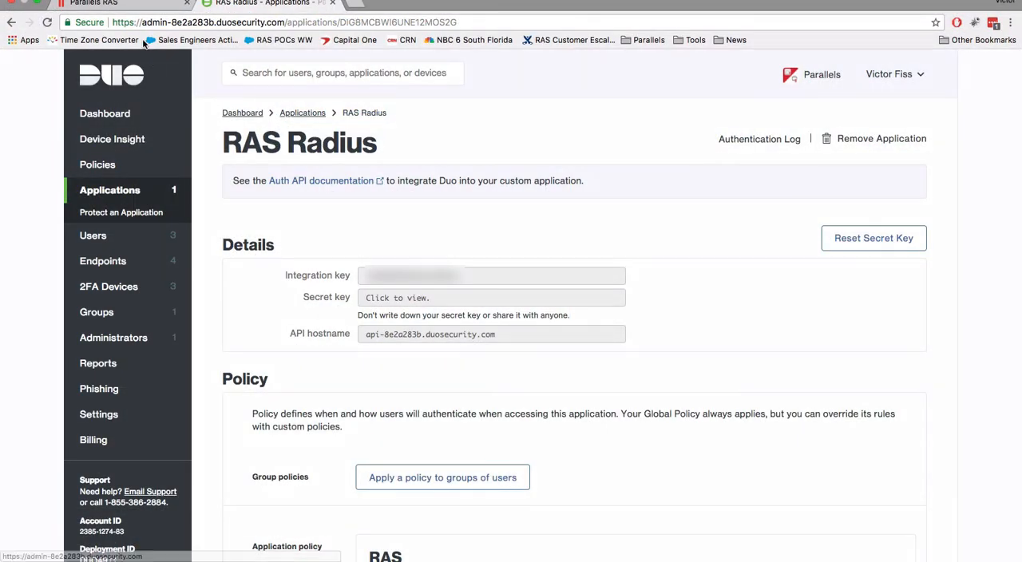
{"action": "left_click", "coordinate": [167, 5]}
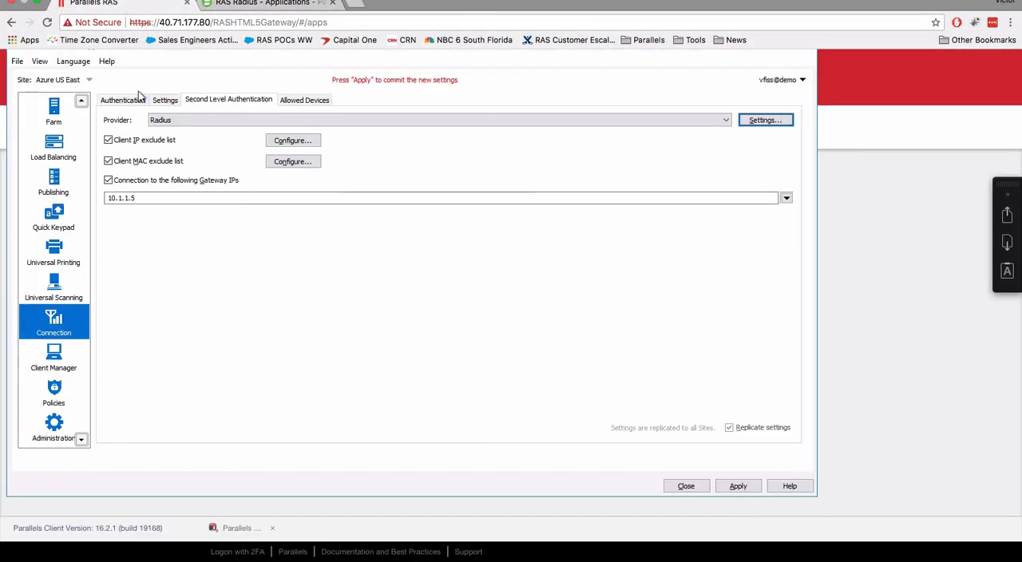
{"action": "left_click", "coordinate": [759, 124]}
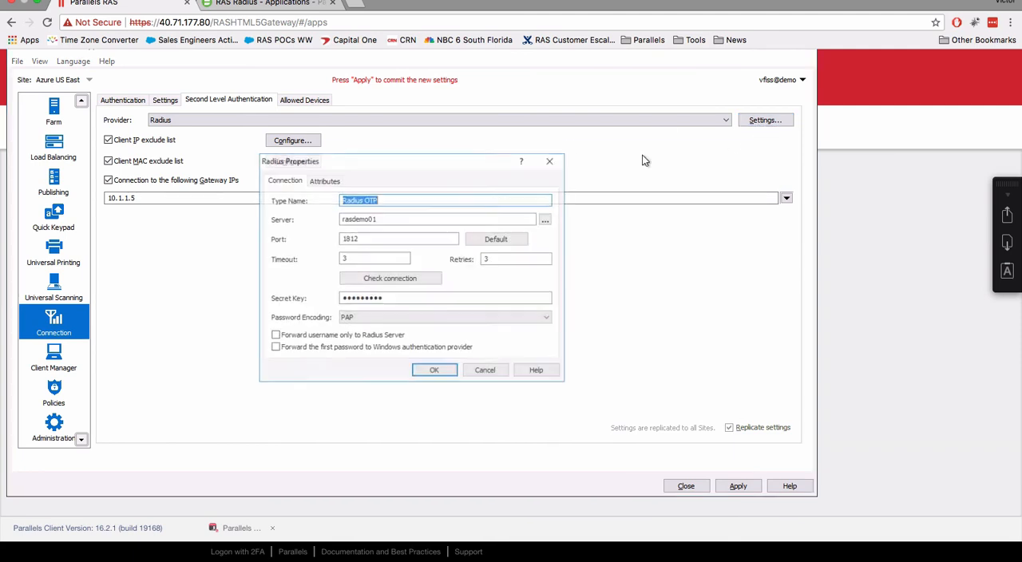
{"action": "left_click", "coordinate": [391, 277]}
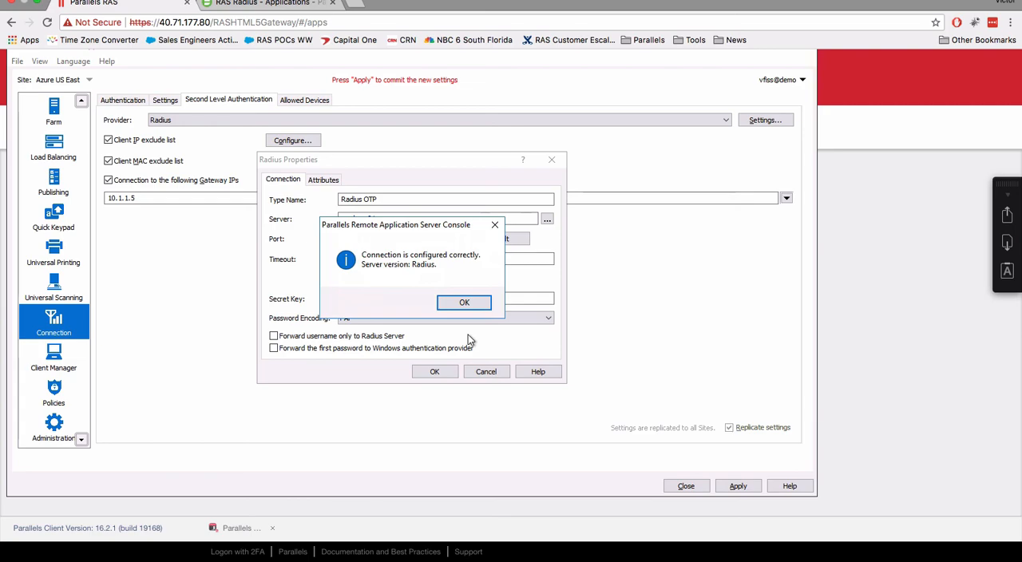
{"action": "left_click", "coordinate": [471, 305]}
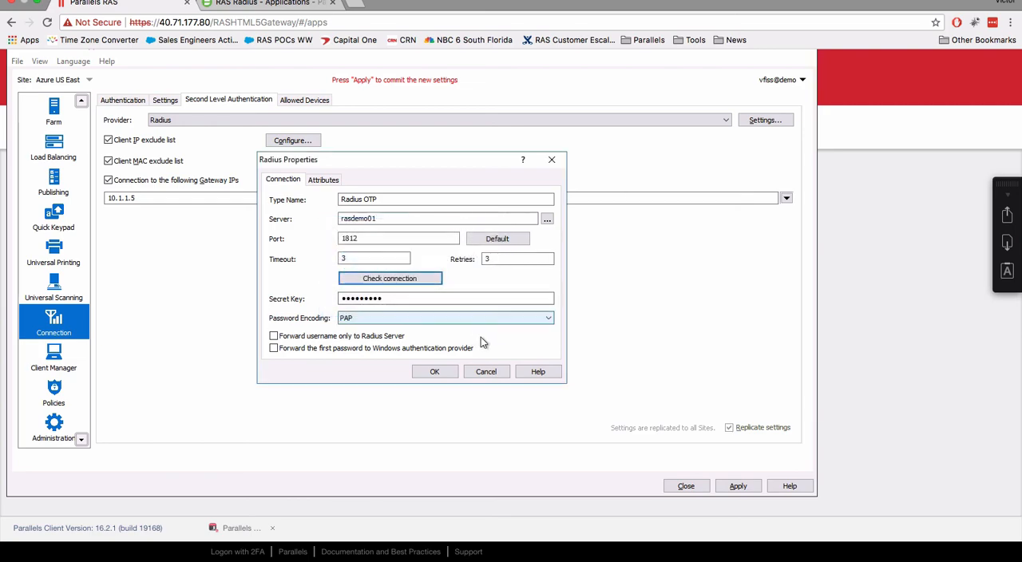